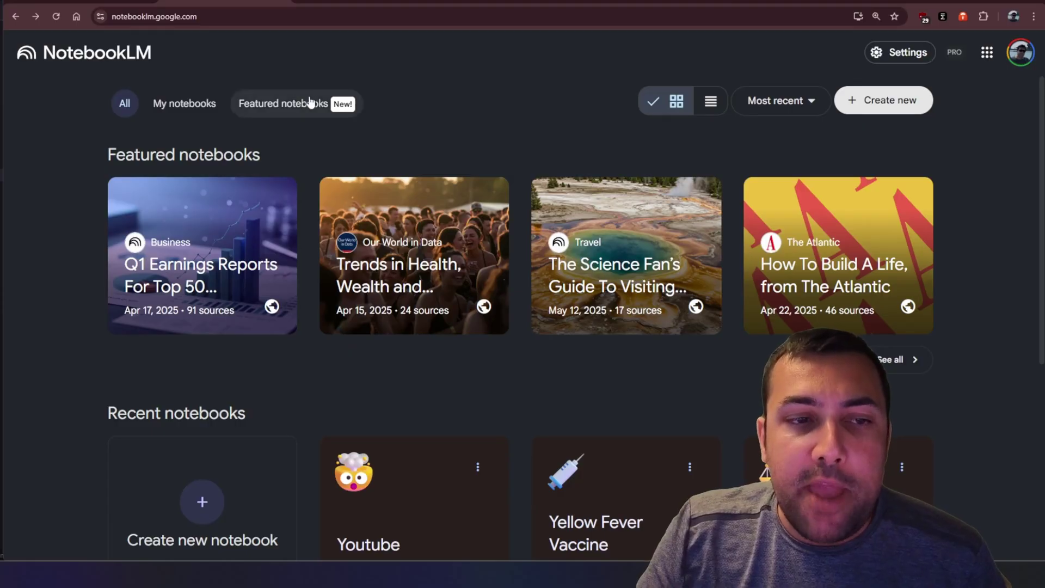
# - Filter the home page to Featured notebooks and browse the eight public notebooks listed
pyautogui.click(310, 103)
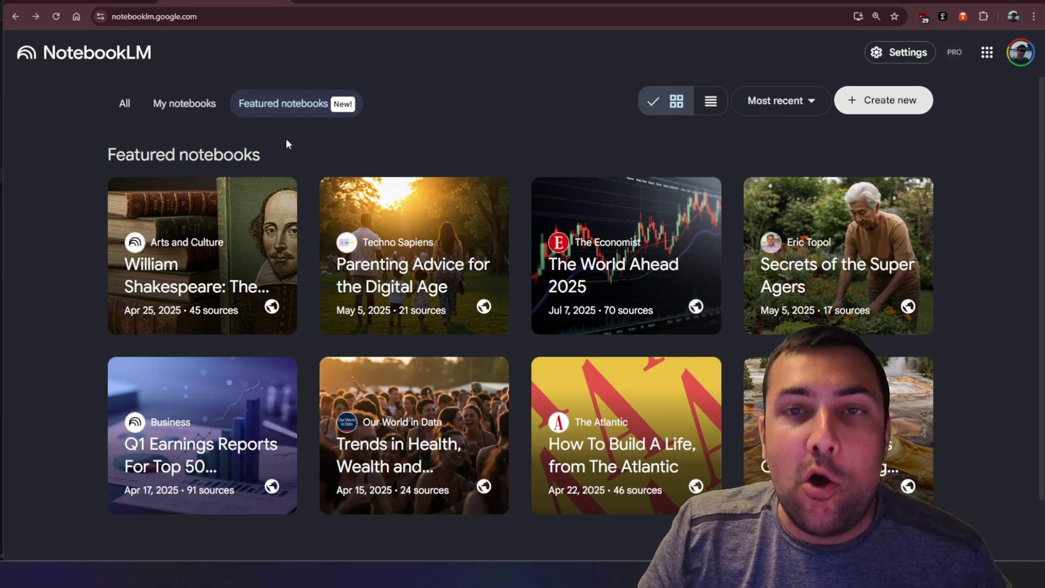
pyautogui.scroll(-2, 476, 235)
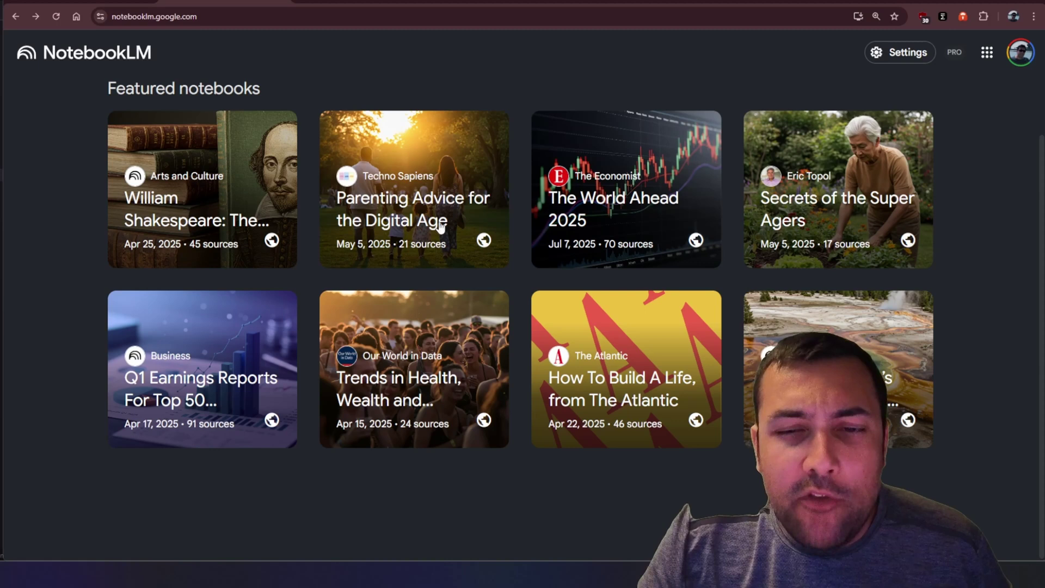
# - Open The World Ahead 2025 notebook and scroll through its 70 sources
pyautogui.click(630, 217)
pyautogui.scroll(-1, 203, 223)
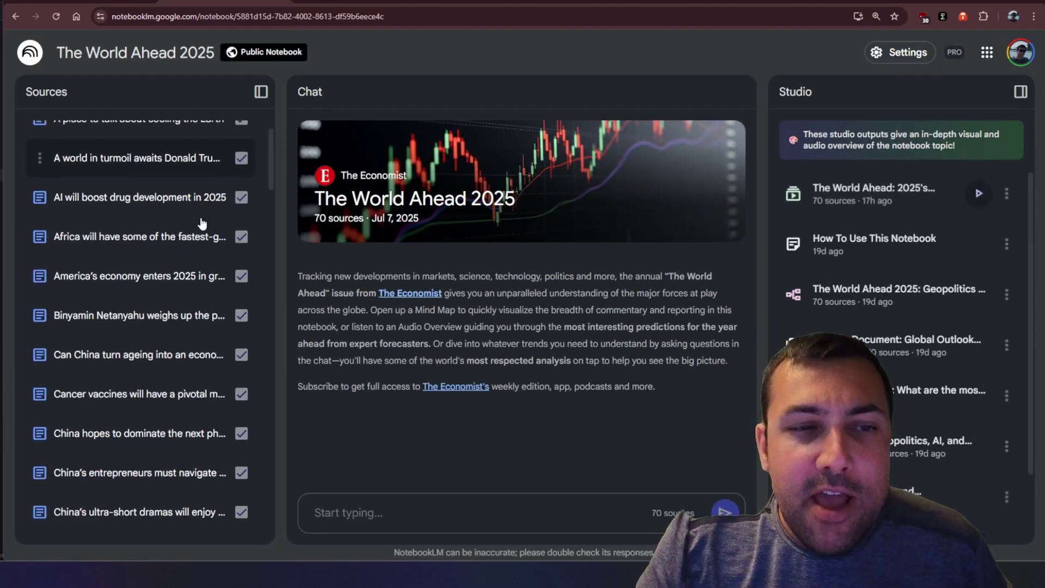
pyautogui.scroll(-20, 201, 225)
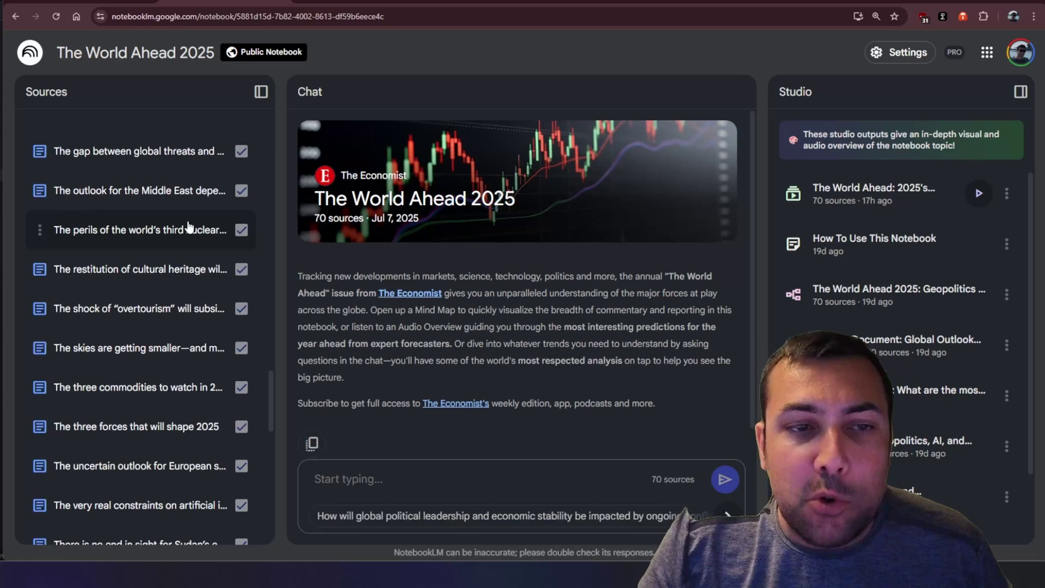
pyautogui.scroll(-13, 188, 225)
pyautogui.scroll(20, 184, 227)
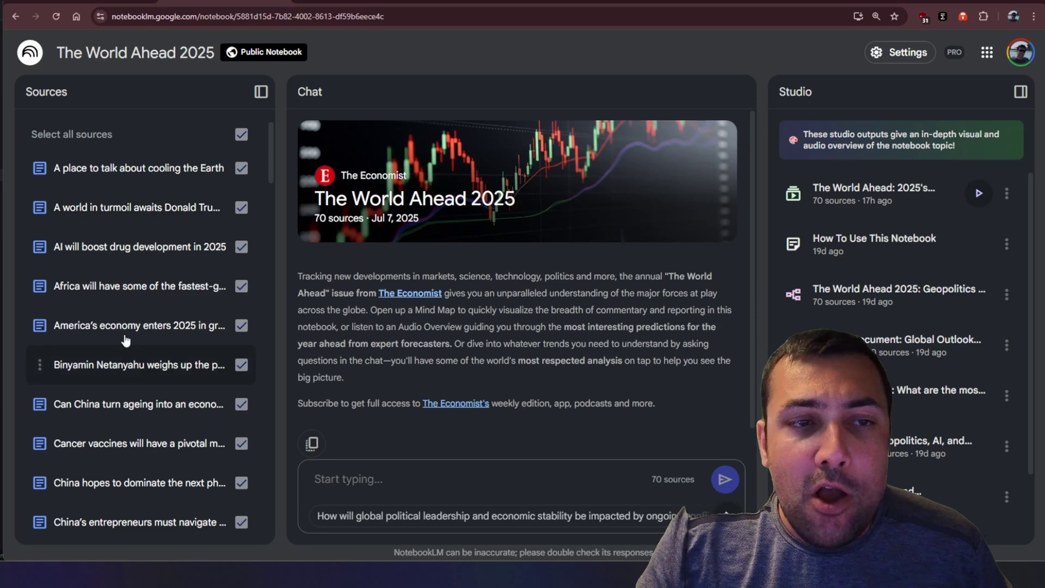
pyautogui.scroll(-20, 126, 341)
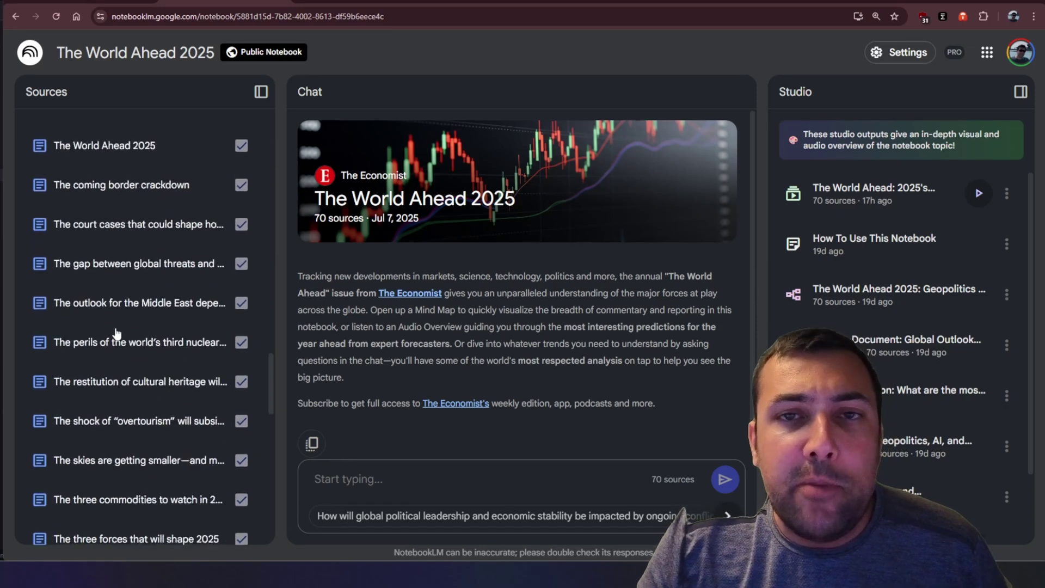
pyautogui.scroll(-15, 116, 333)
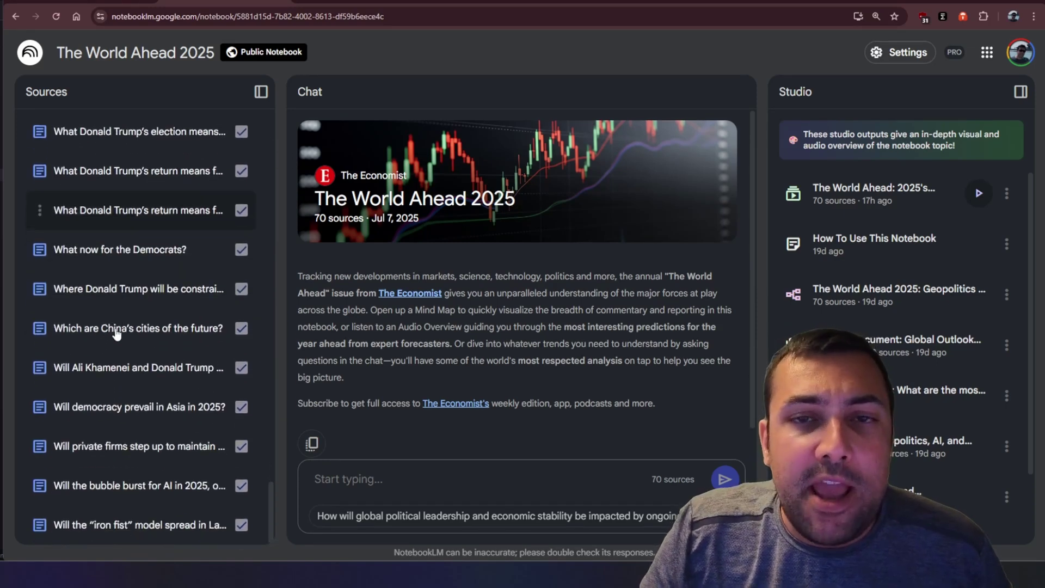
pyautogui.scroll(20, 116, 332)
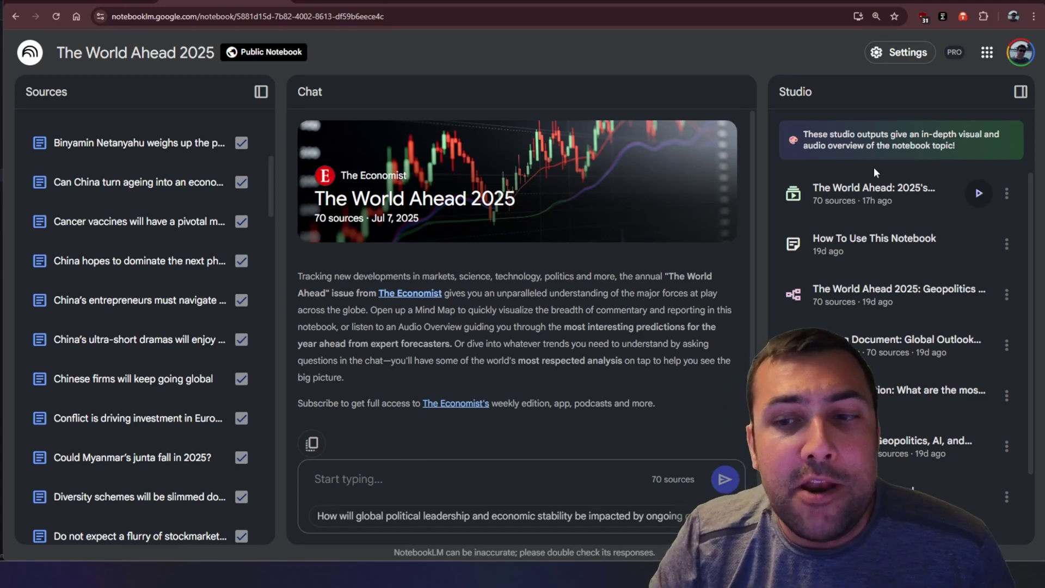
# - Play The World Ahead video overview and skip ahead to the Physical Limits of AI slide at 01:27
pyautogui.click(980, 194)
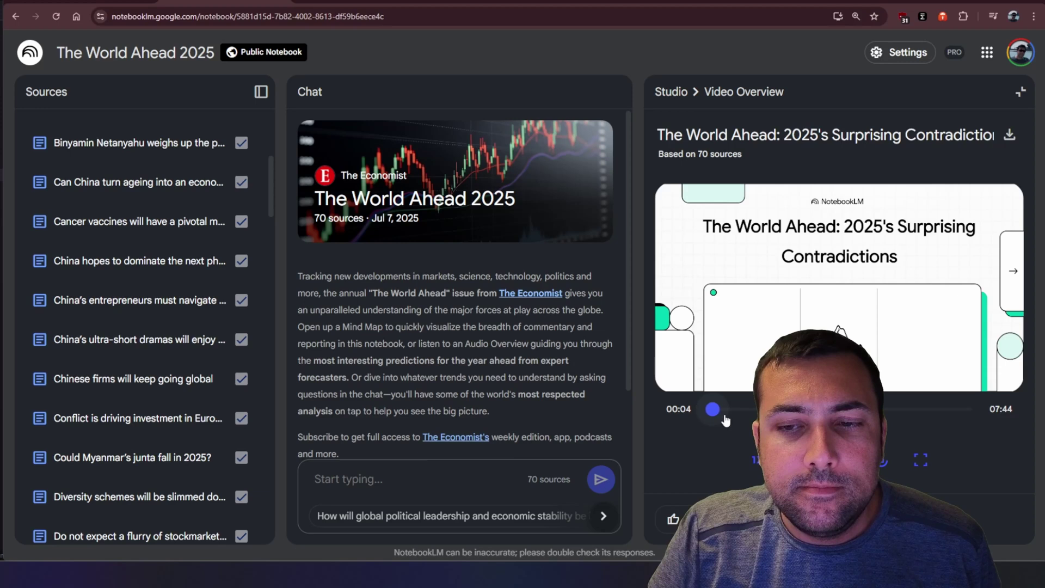
pyautogui.moveTo(726, 419); pyautogui.dragTo(732, 419)
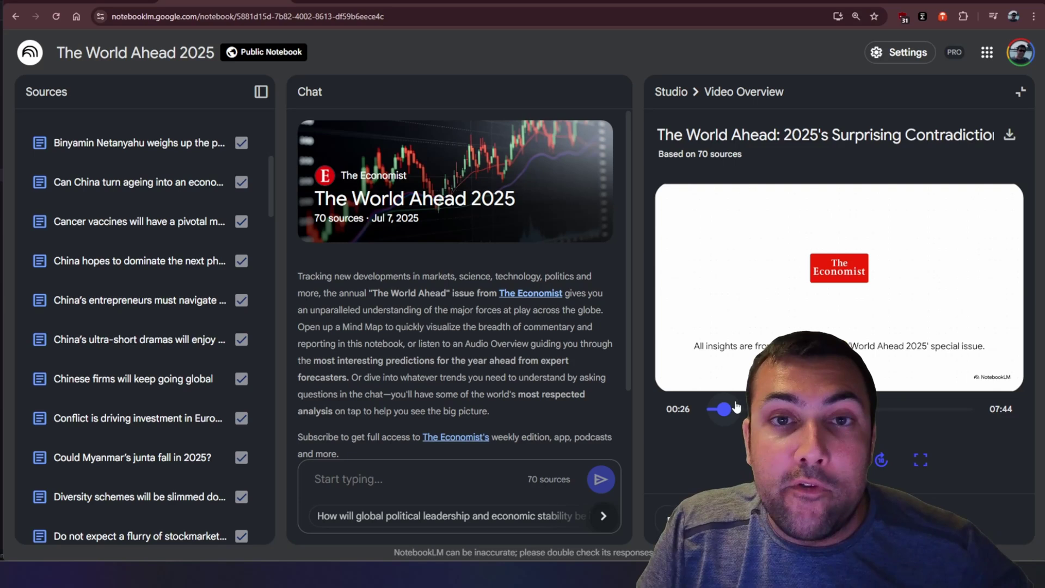
pyautogui.moveTo(736, 408); pyautogui.dragTo(753, 409)
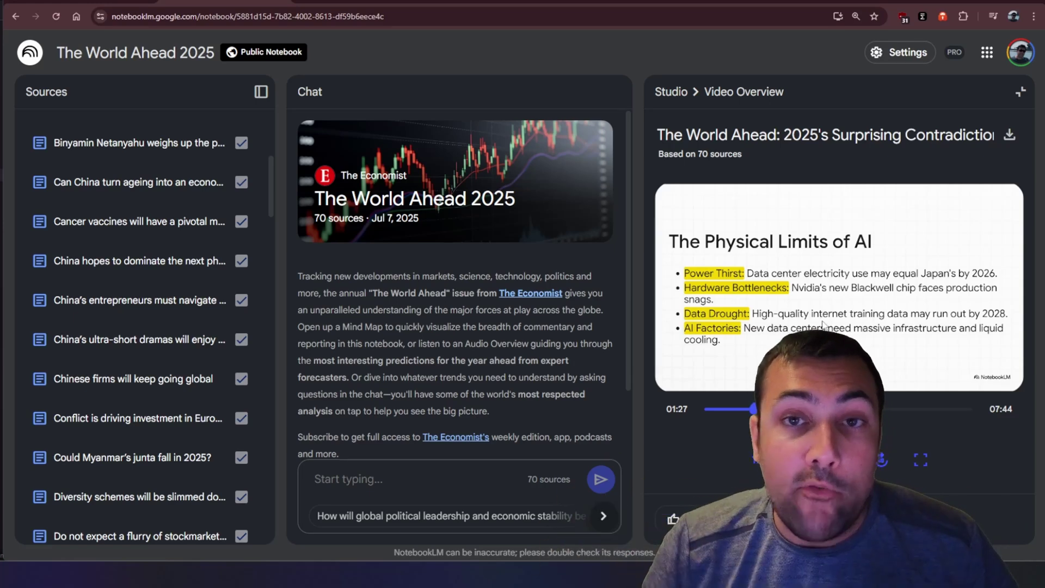
# - Open the Youtube notebook from My notebooks and clear the Select all sources checkbox
pyautogui.click(87, 60)
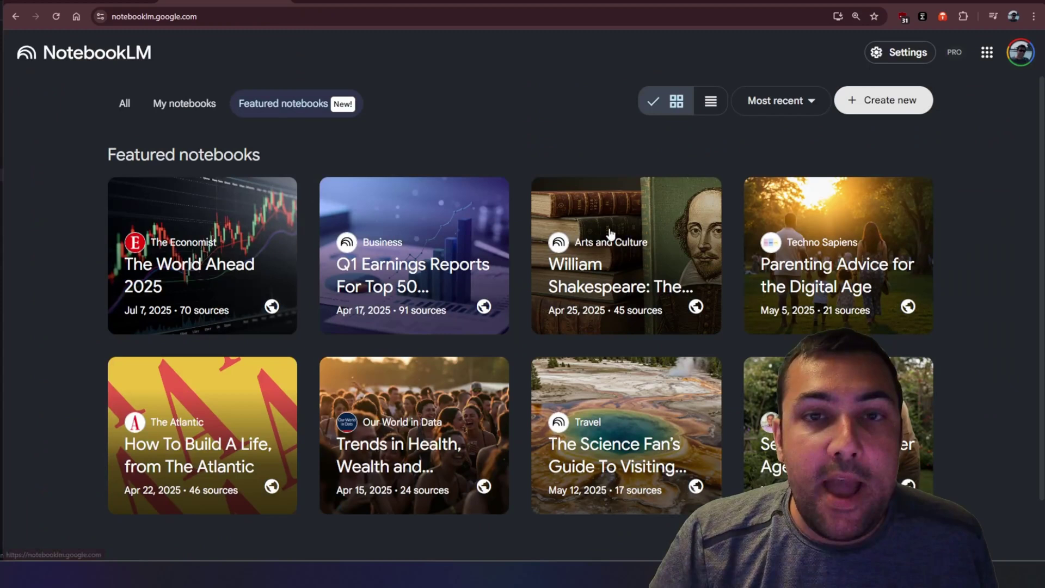
pyautogui.click(191, 108)
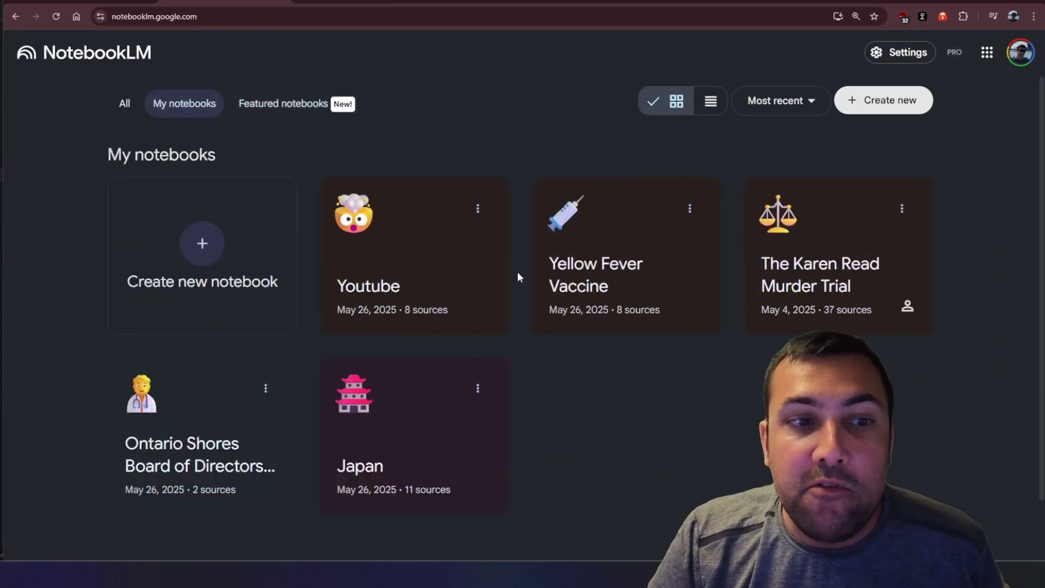
pyautogui.click(426, 263)
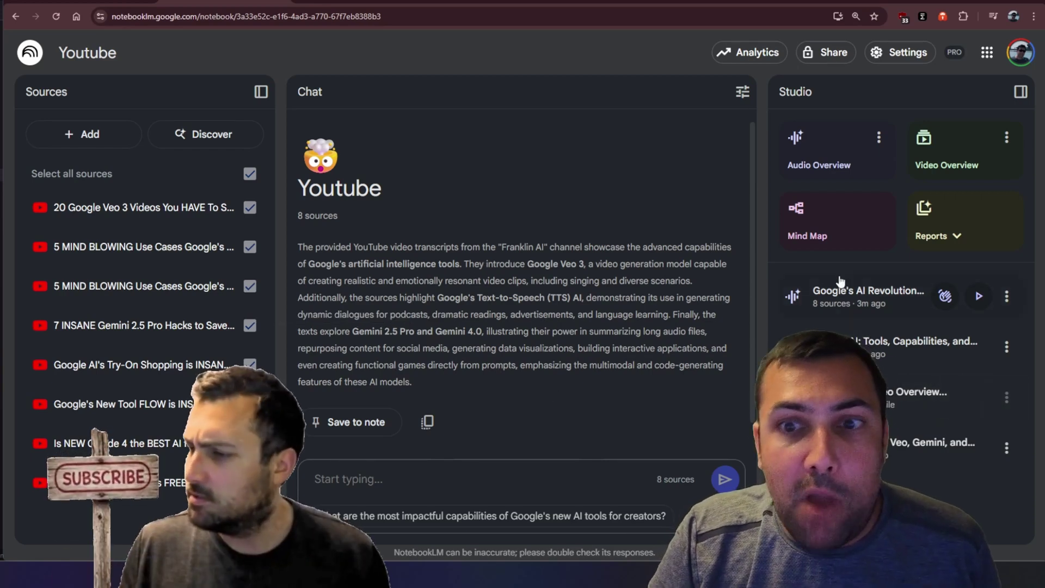
pyautogui.click(937, 236)
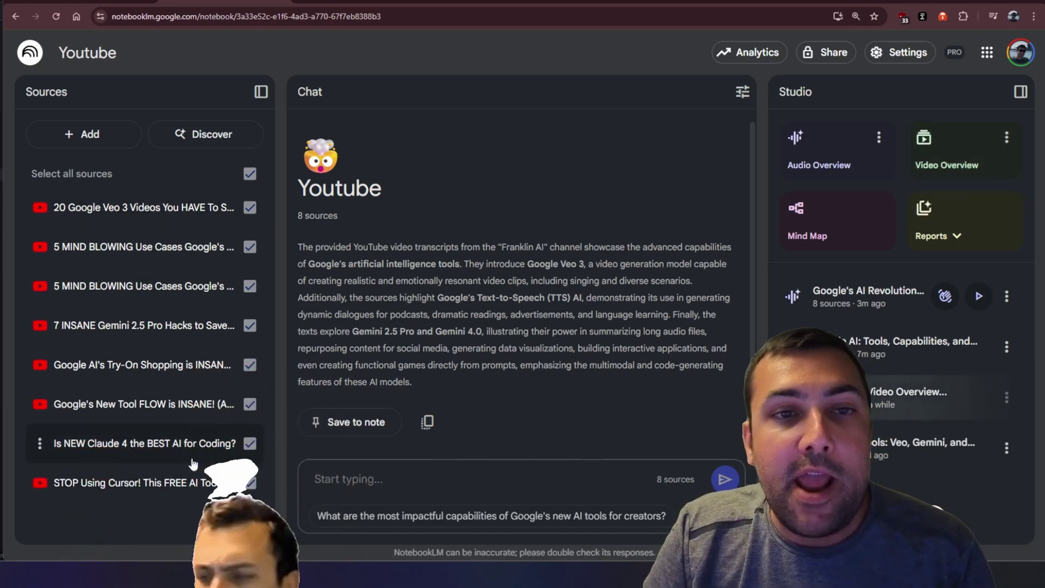
# - Narrow the source selection to just the first three YouTube videos
pyautogui.click(250, 174)
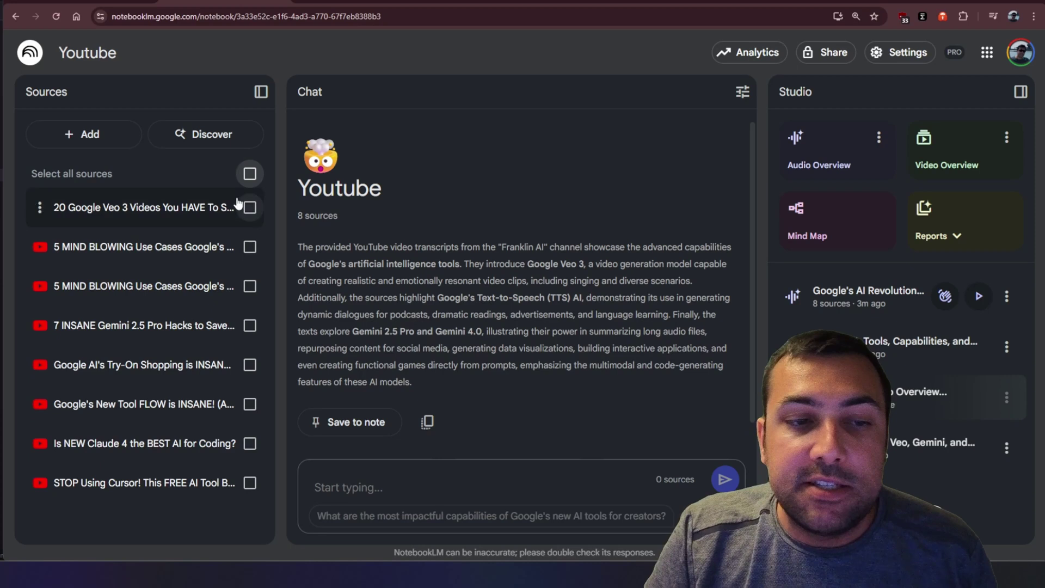
pyautogui.click(250, 207)
pyautogui.click(250, 247)
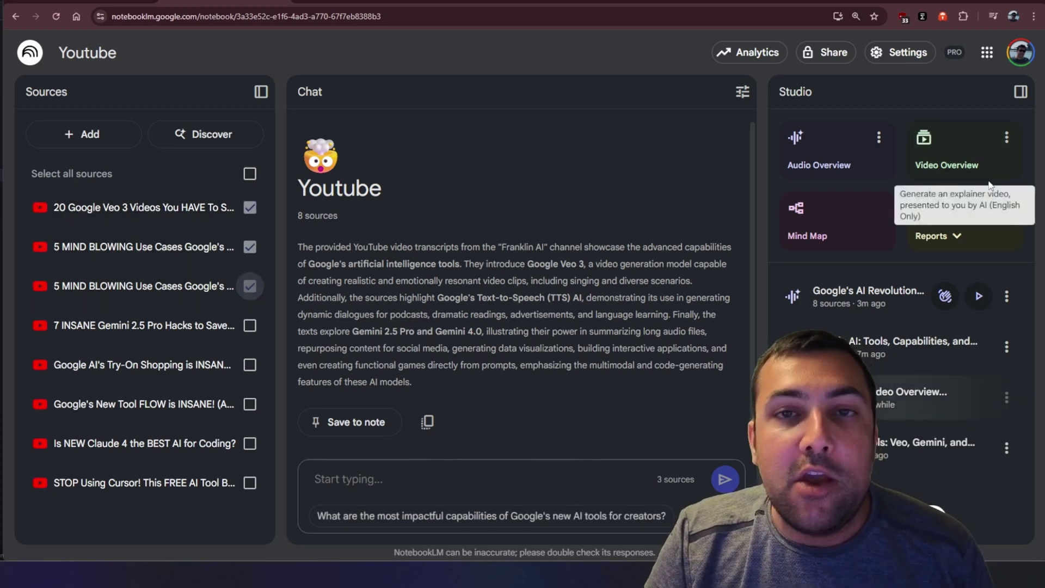
# - Customize the Video Overview and generate it from the selected sources
pyautogui.click(1007, 139)
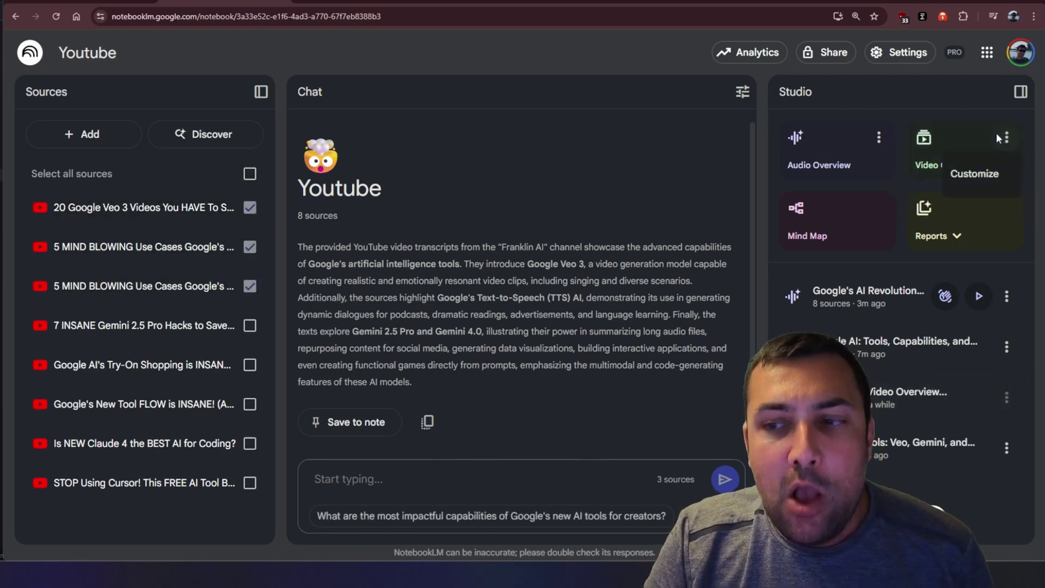
pyautogui.click(987, 186)
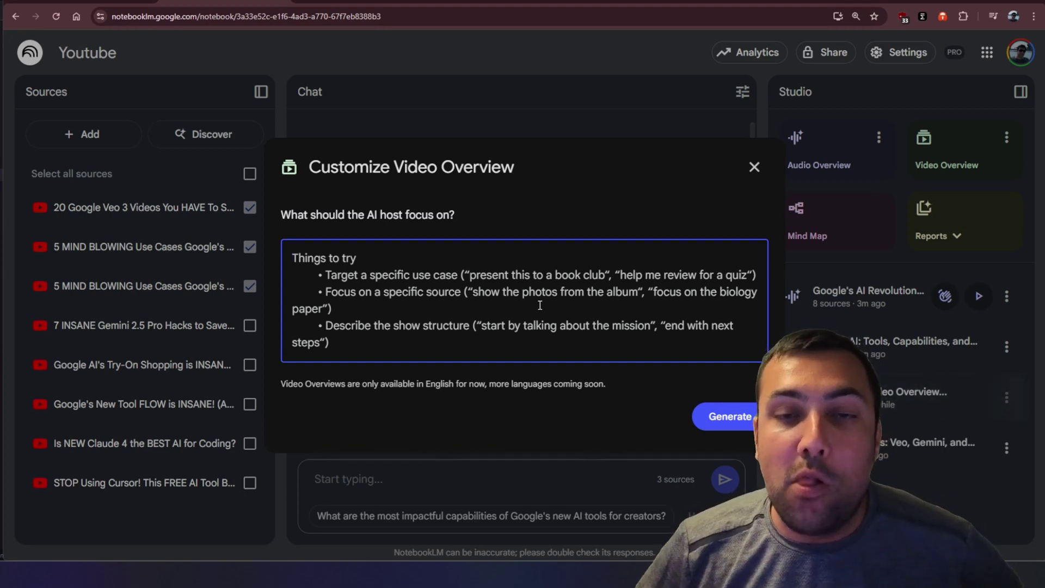
pyautogui.click(257, 193)
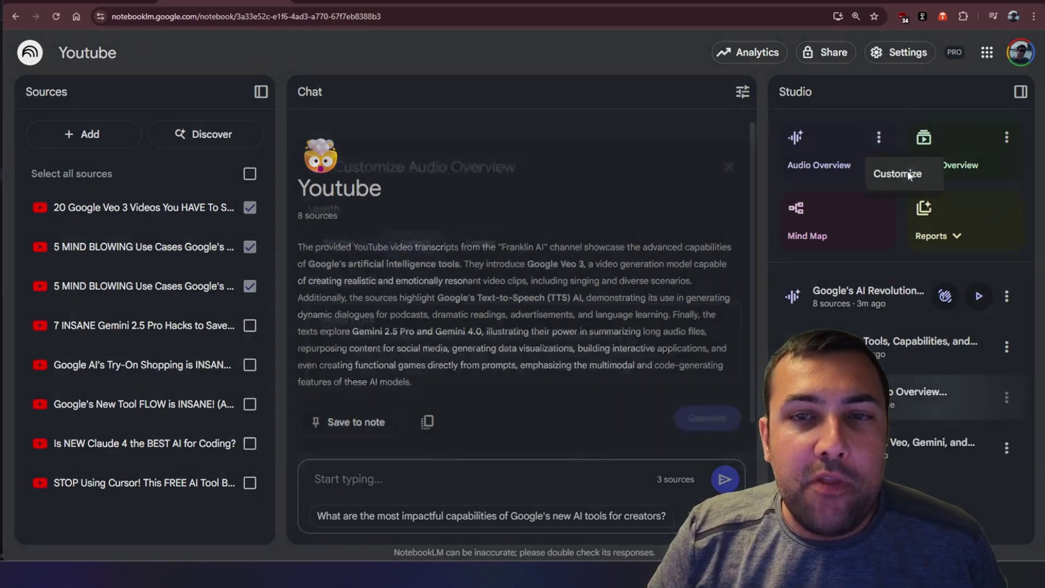
# - Try the Audio Overview shorter/longer and focus options, then reveal the Reports types list
pyautogui.click(907, 171)
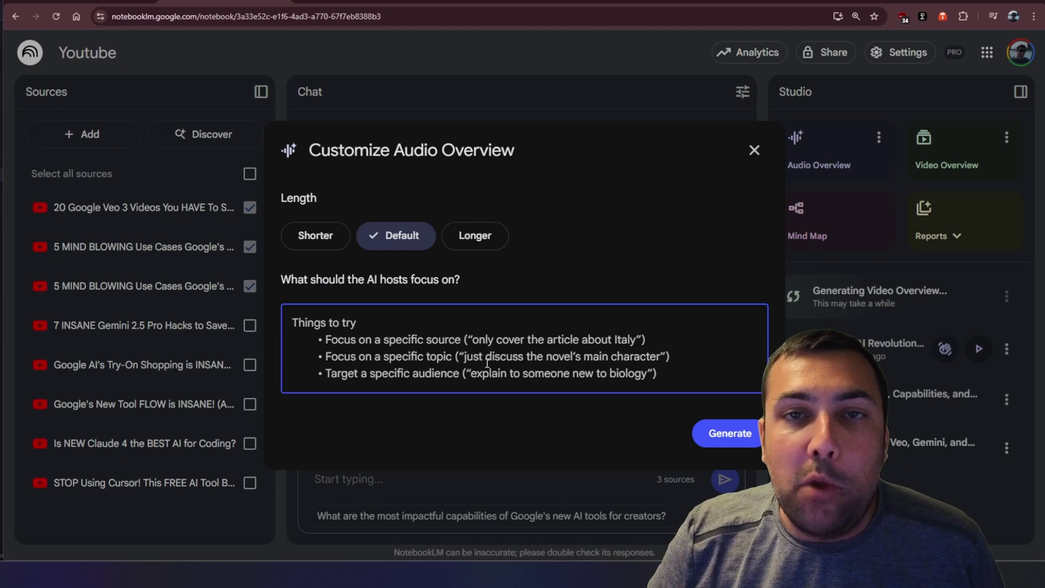
pyautogui.click(342, 245)
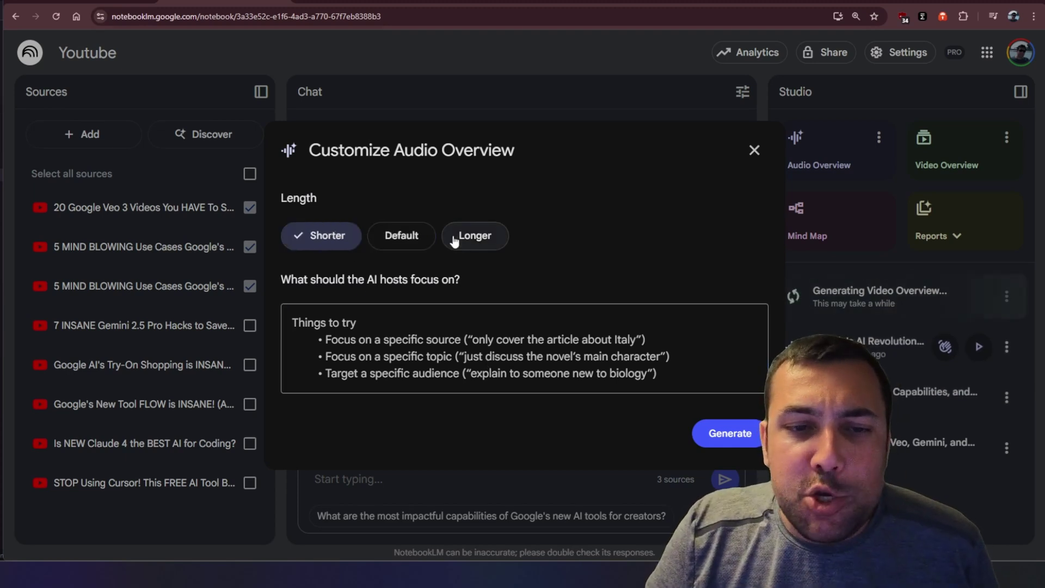
pyautogui.click(473, 246)
pyautogui.click(442, 329)
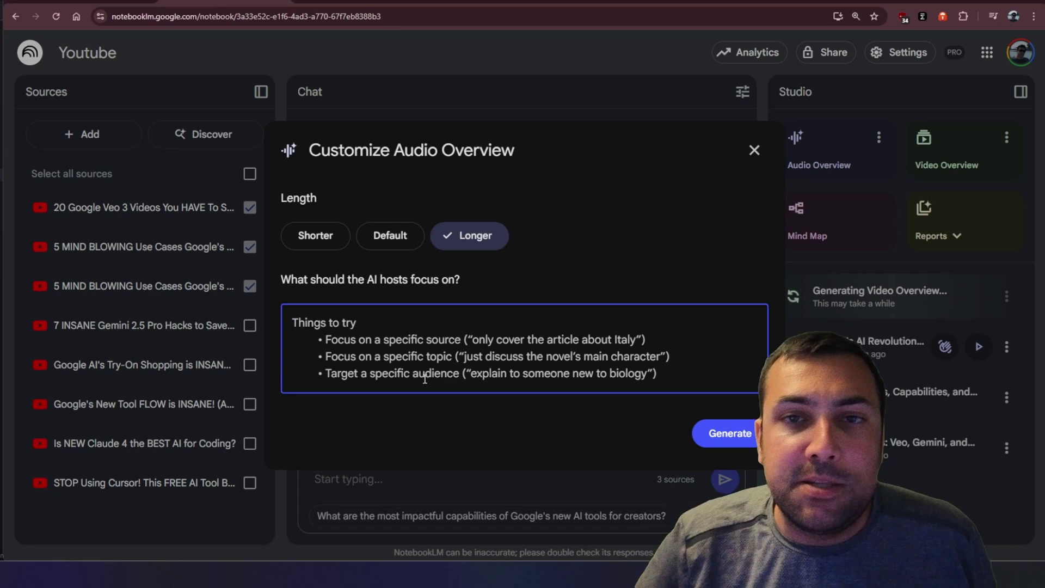
pyautogui.click(871, 228)
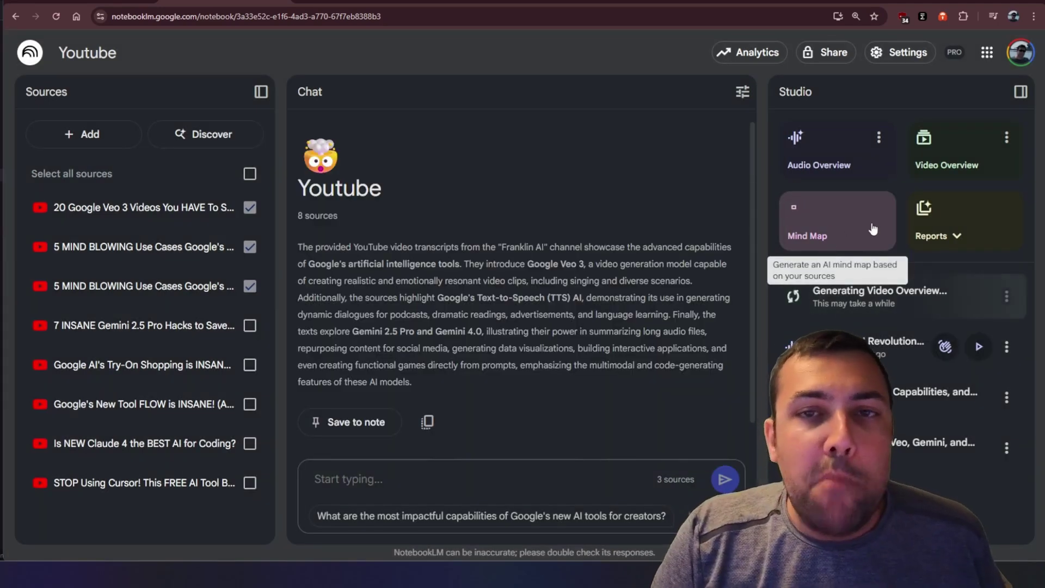
pyautogui.click(925, 235)
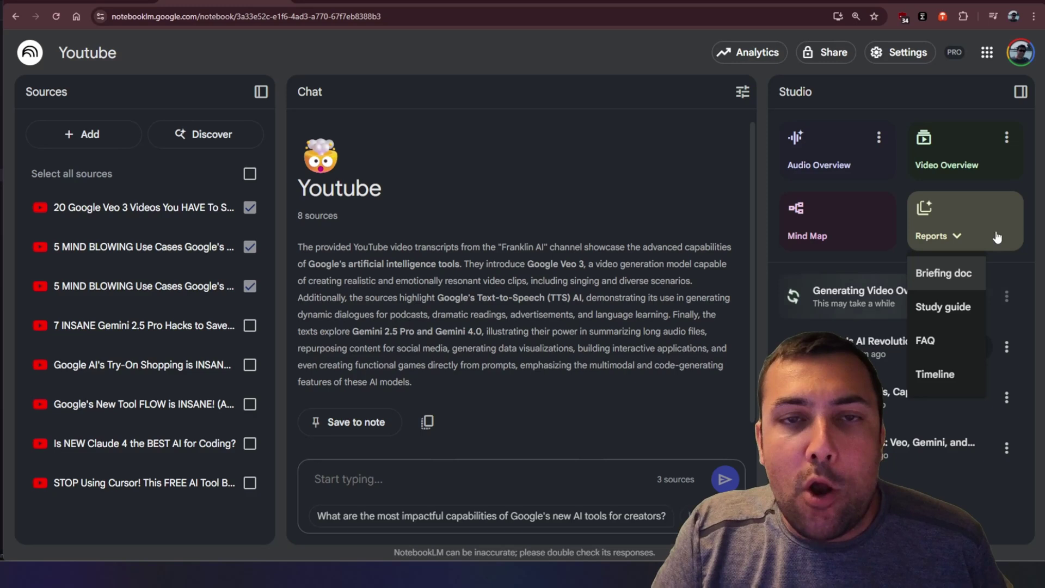
# - Generate an FAQ report from the selected sources
pyautogui.click(974, 322)
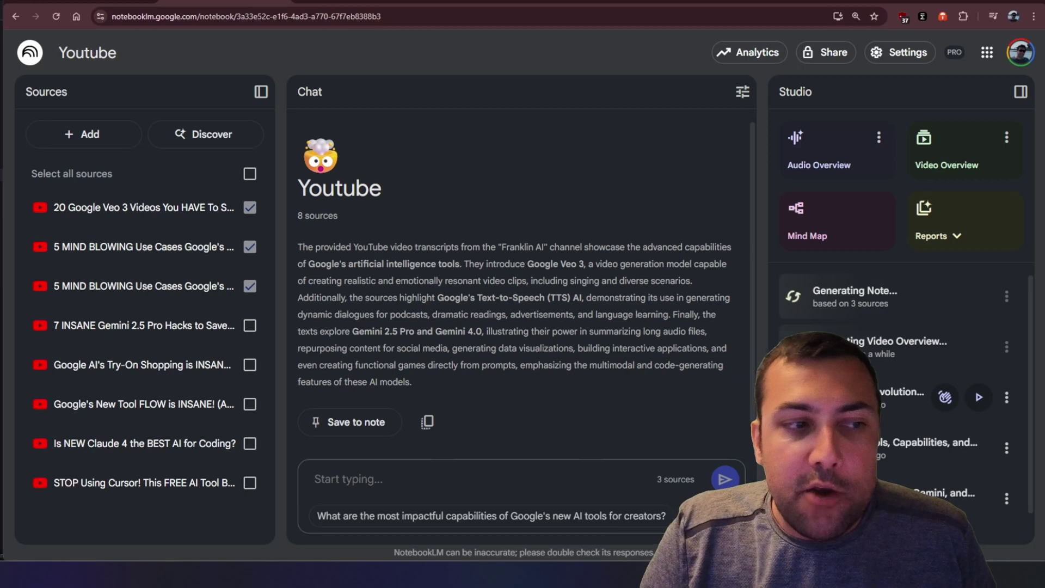
pyautogui.scroll(-1, 903, 337)
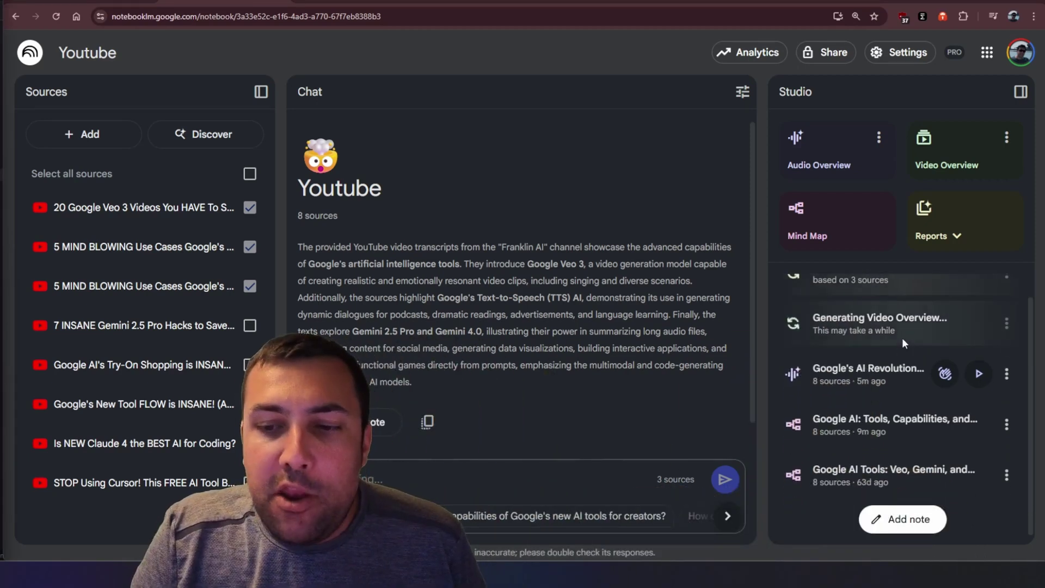
pyautogui.scroll(1, 903, 337)
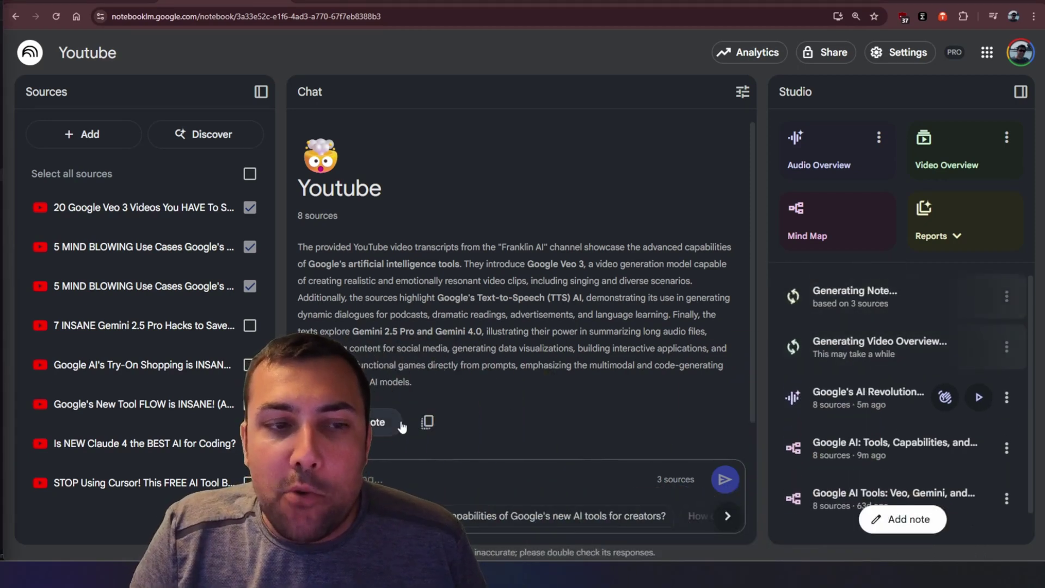
# - Ask chat about Veo 3 from the Google AI mind map, then open the Google's AI Revolution audio overview
pyautogui.click(897, 448)
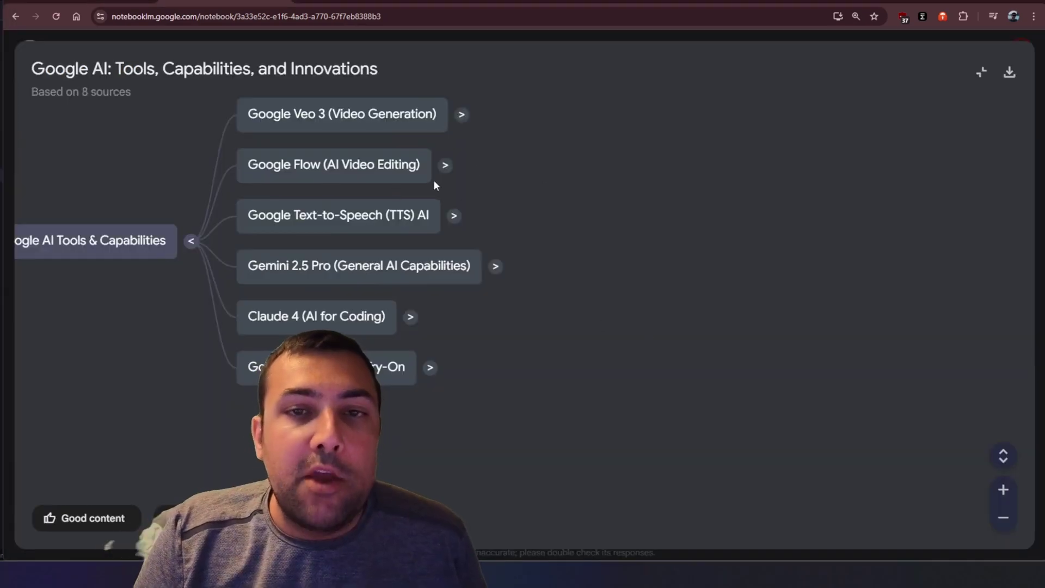
pyautogui.click(349, 116)
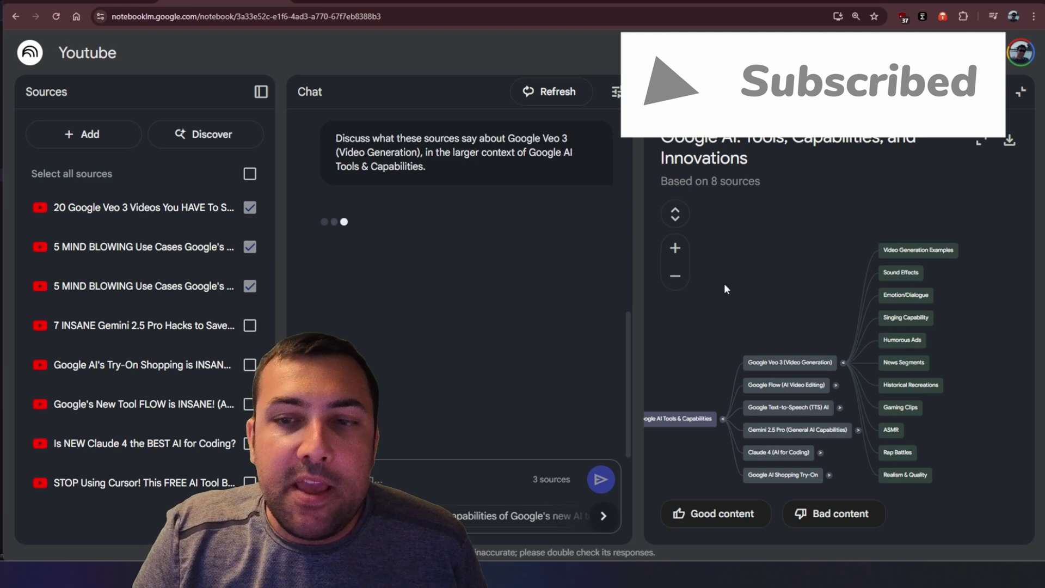
pyautogui.click(663, 92)
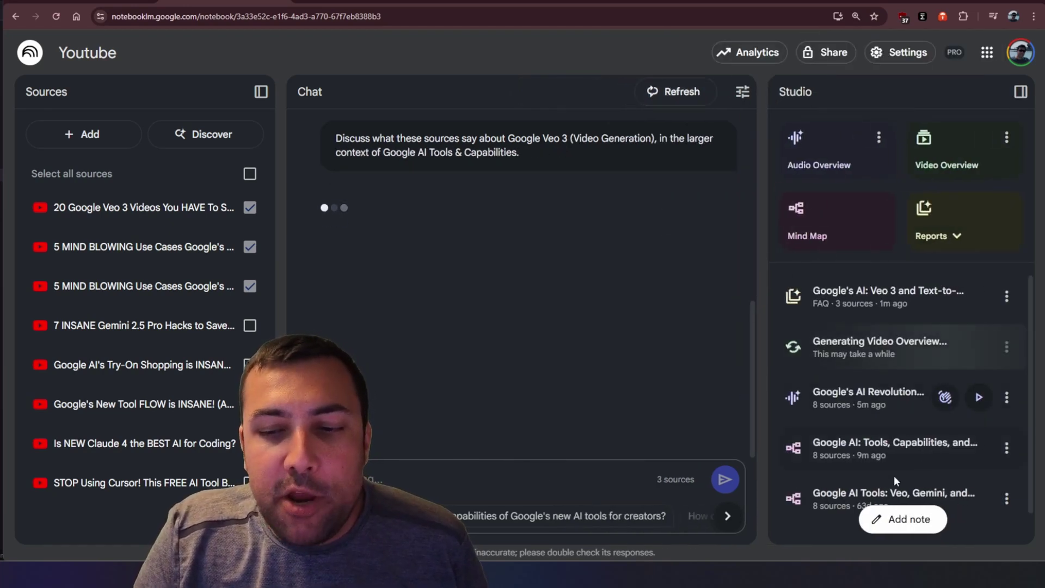
pyautogui.click(875, 404)
pyautogui.click(952, 397)
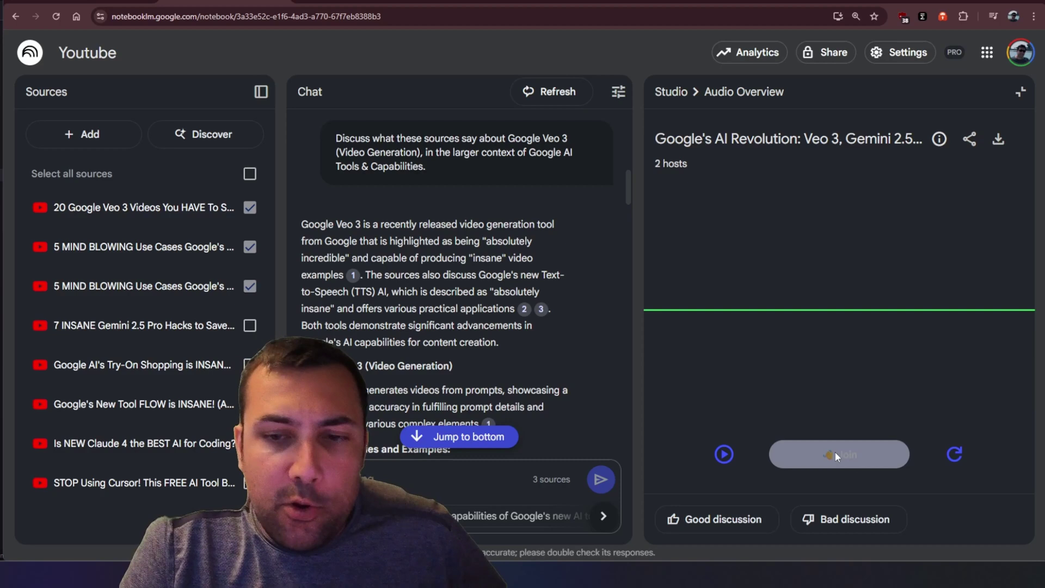
# - Read through the Veo 3 and Text-to-Speech FAQ, then return to the Studio output list
pyautogui.click(687, 100)
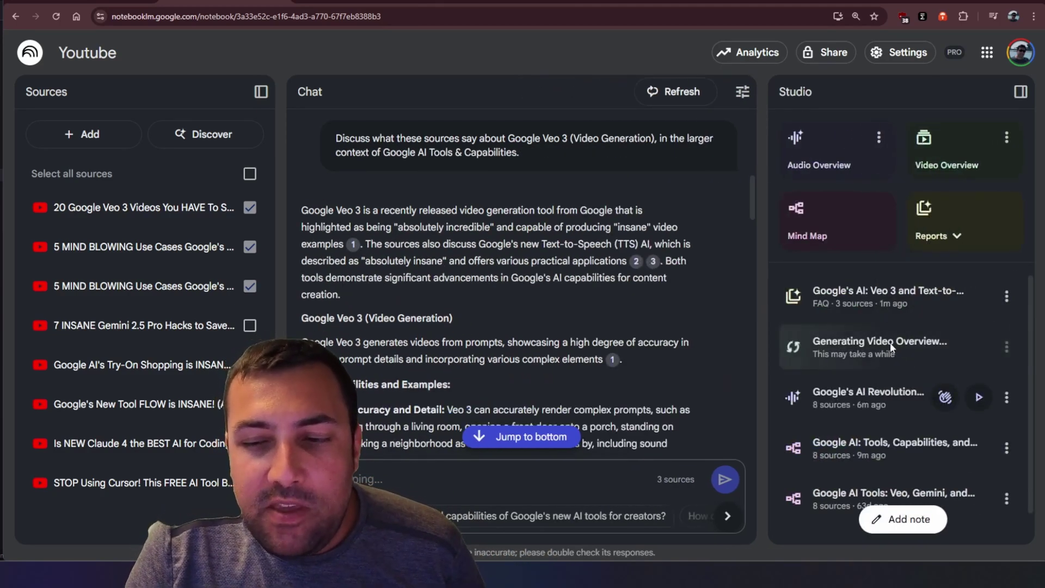
pyautogui.click(880, 297)
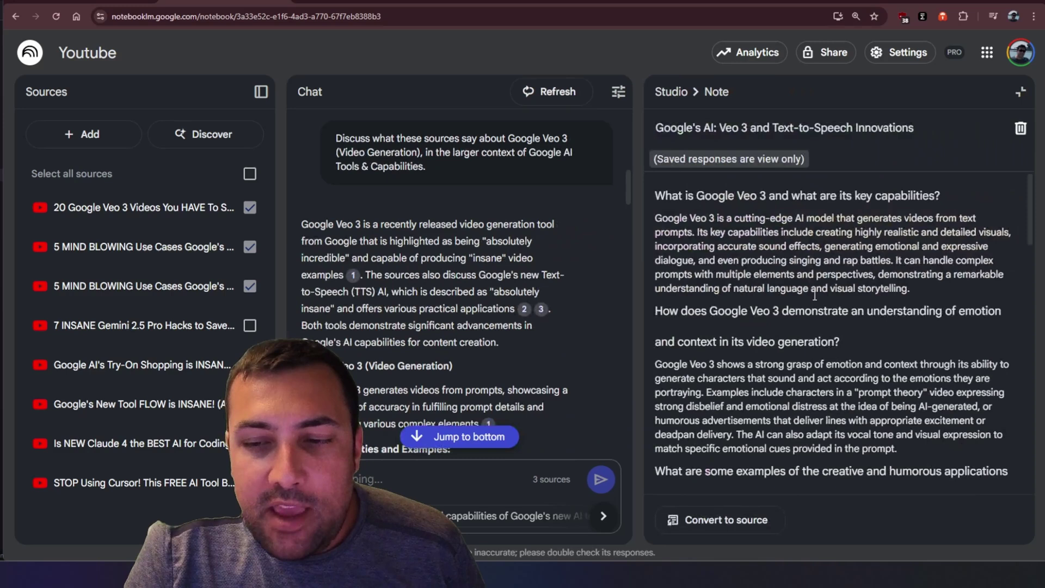
pyautogui.scroll(-5, 778, 218)
pyautogui.scroll(5, 761, 180)
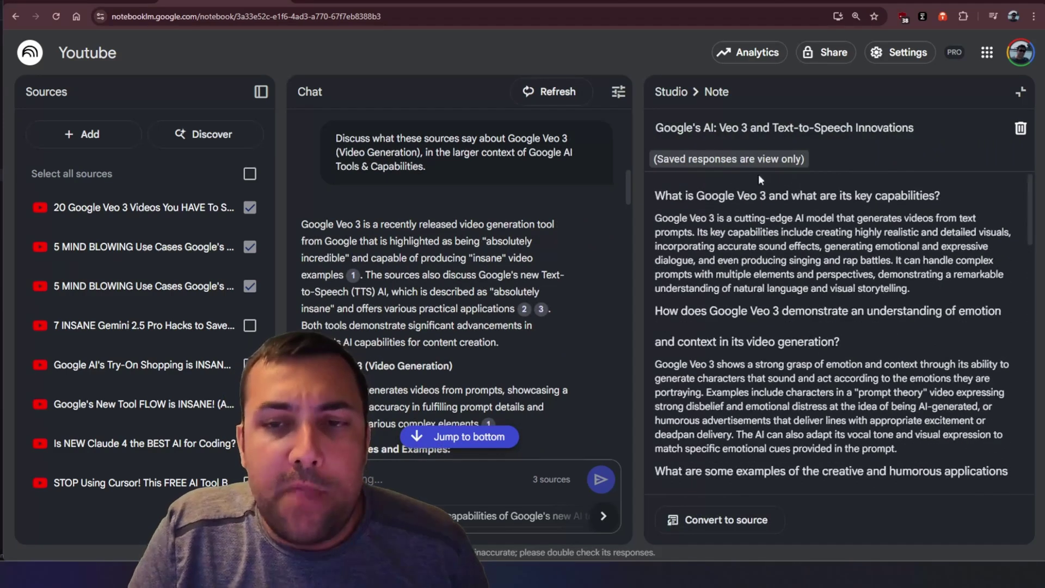
pyautogui.click(664, 91)
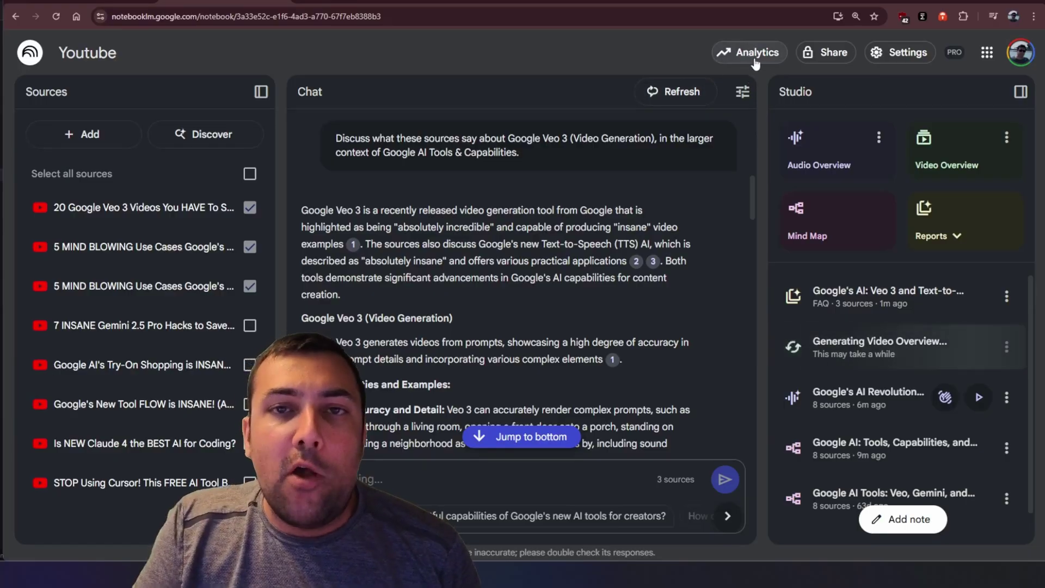
# - Check the empty notebook analytics, add a blank New Note, and return to the Studio list
pyautogui.click(755, 56)
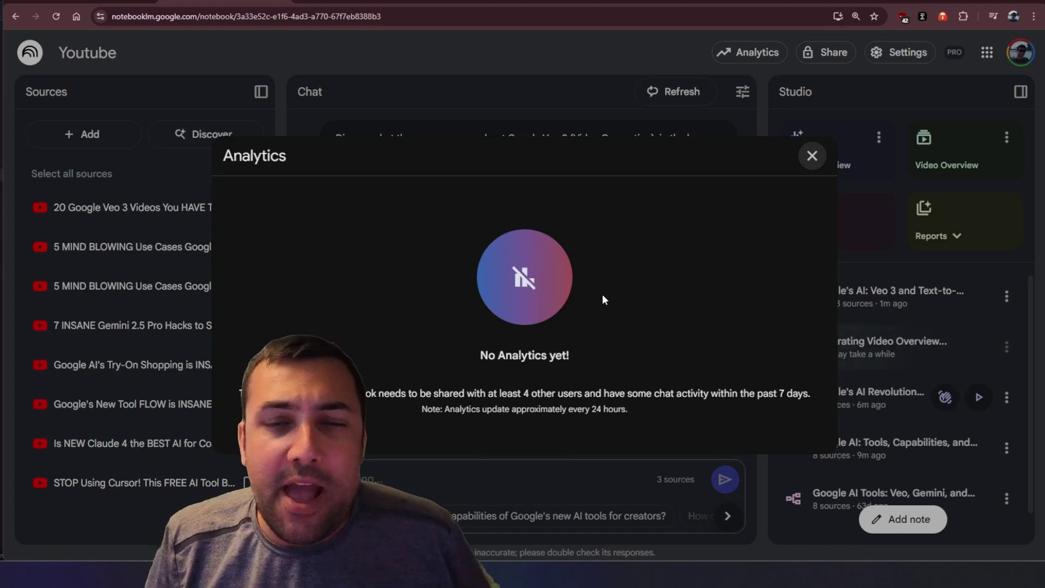
pyautogui.press('Escape')
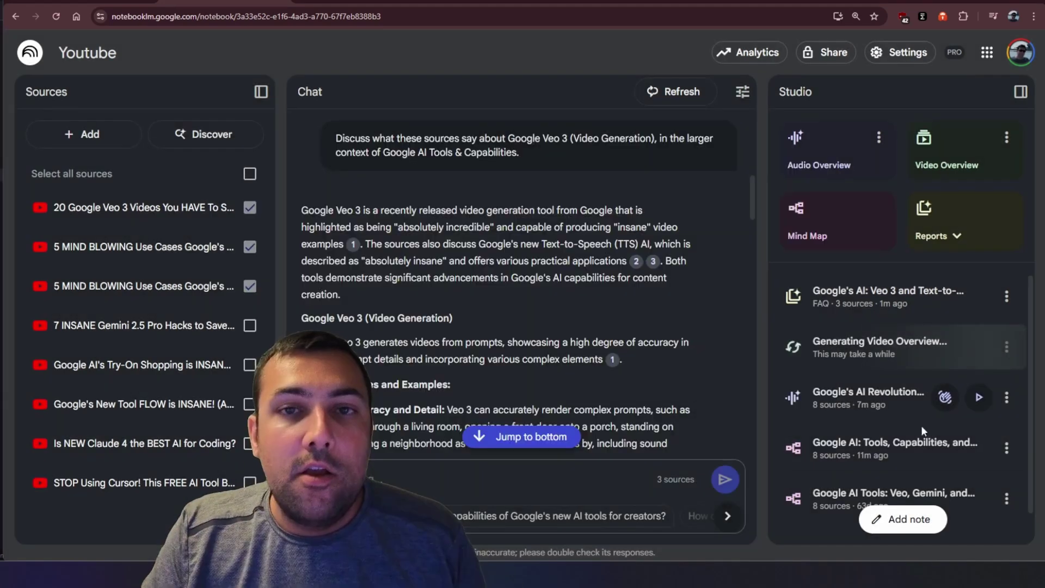
pyautogui.click(908, 520)
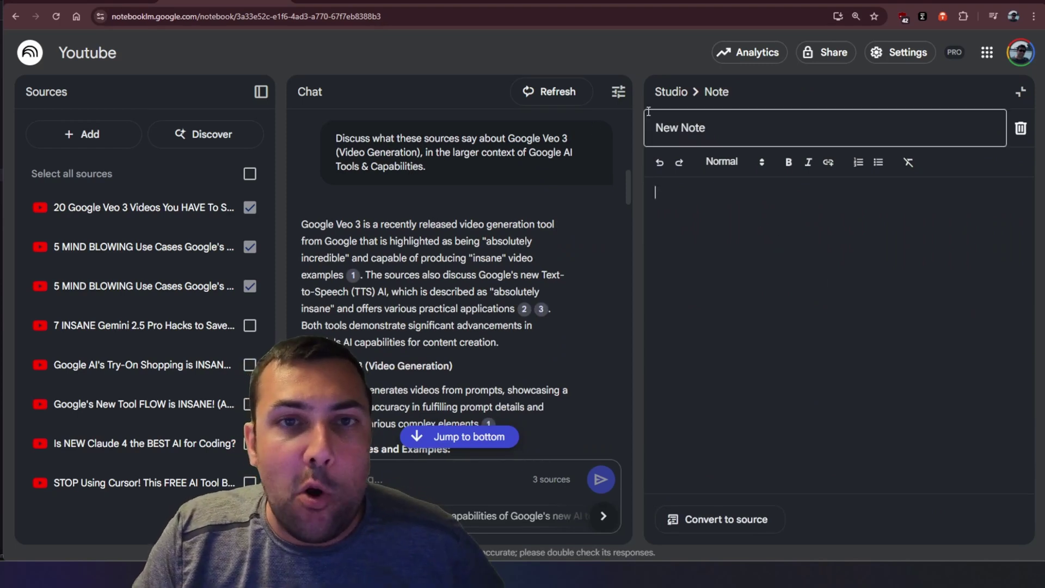
pyautogui.click(672, 91)
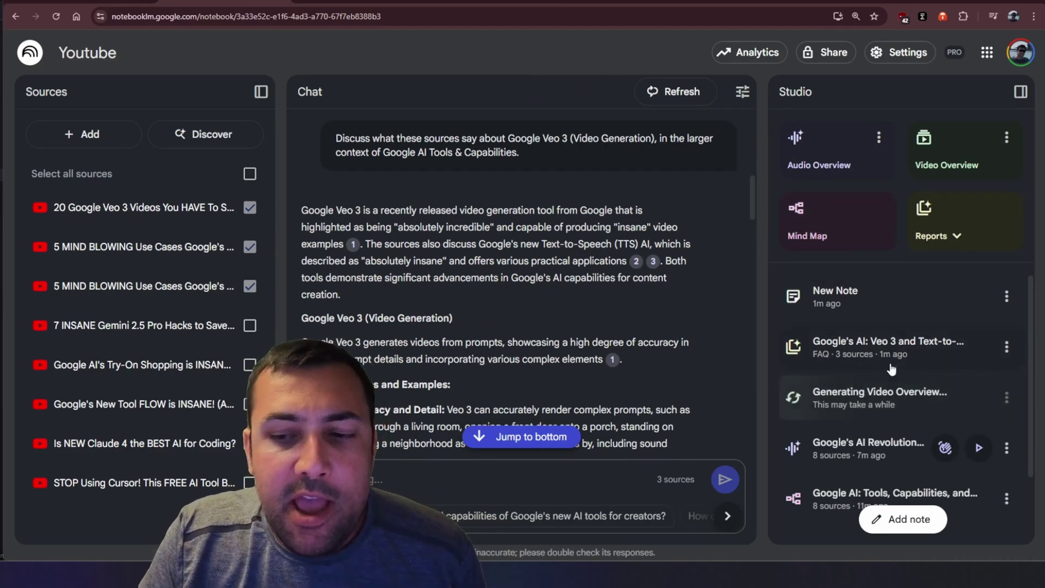
pyautogui.scroll(-2, 877, 392)
pyautogui.scroll(2, 878, 391)
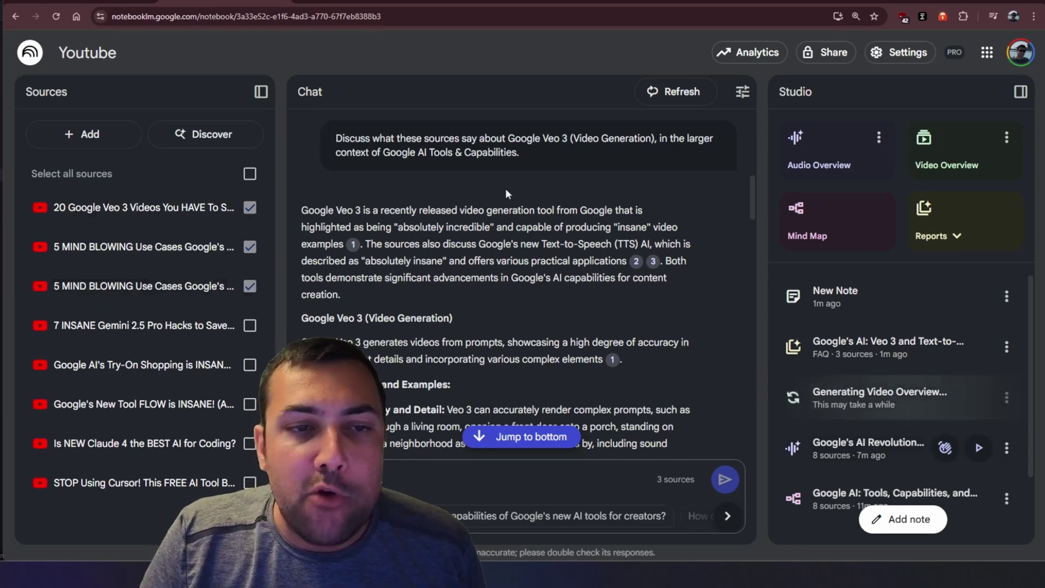
pyautogui.scroll(-10, 478, 305)
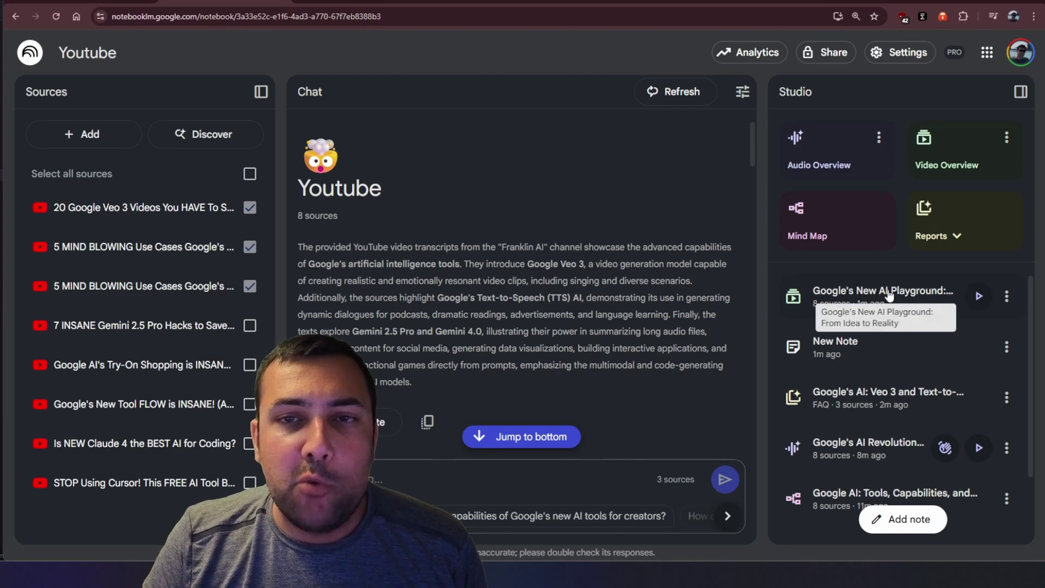
# - Play the Google's New AI Playground: From Idea to Reality video and skip ahead to 00:29
pyautogui.click(890, 295)
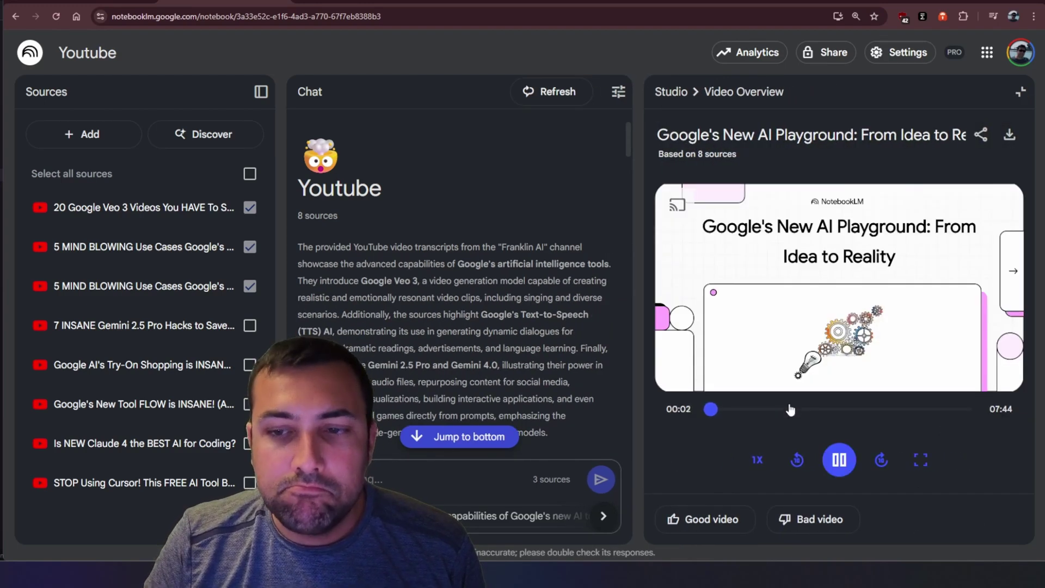
pyautogui.click(727, 410)
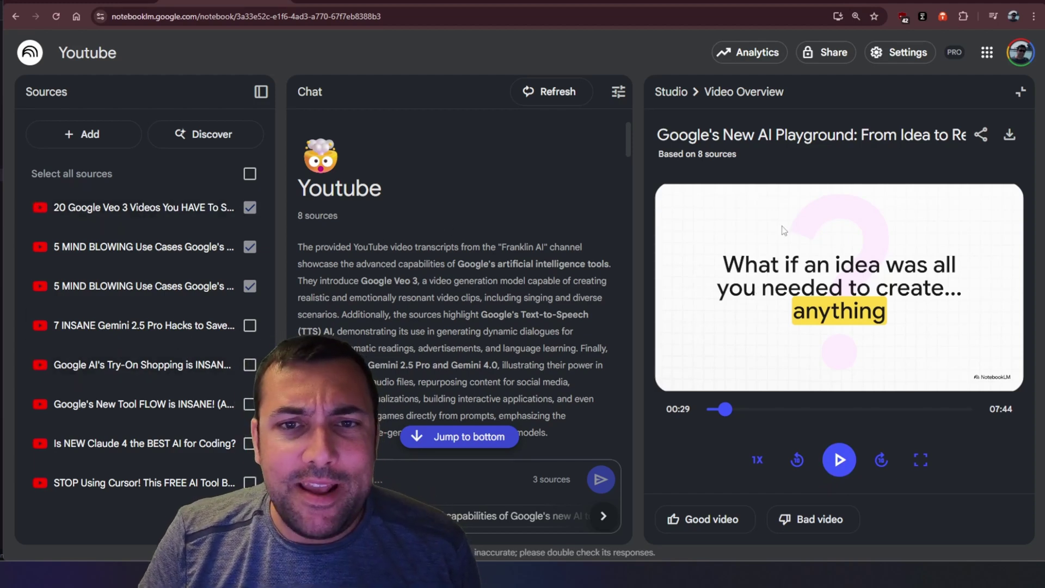
# - Close the video player and open Rename on the new Video Overview in the Studio list
pyautogui.click(673, 92)
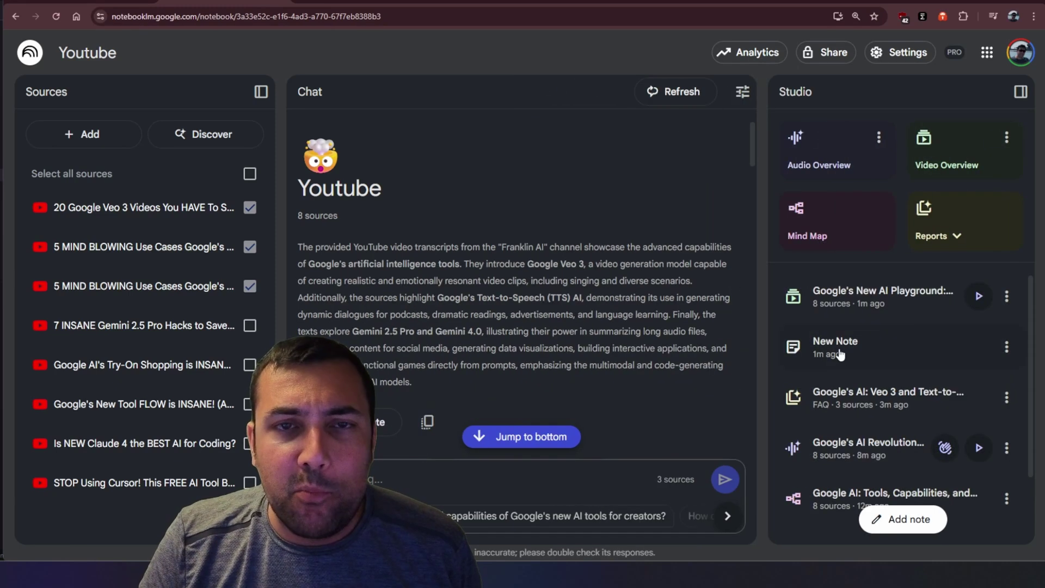
pyautogui.click(1007, 295)
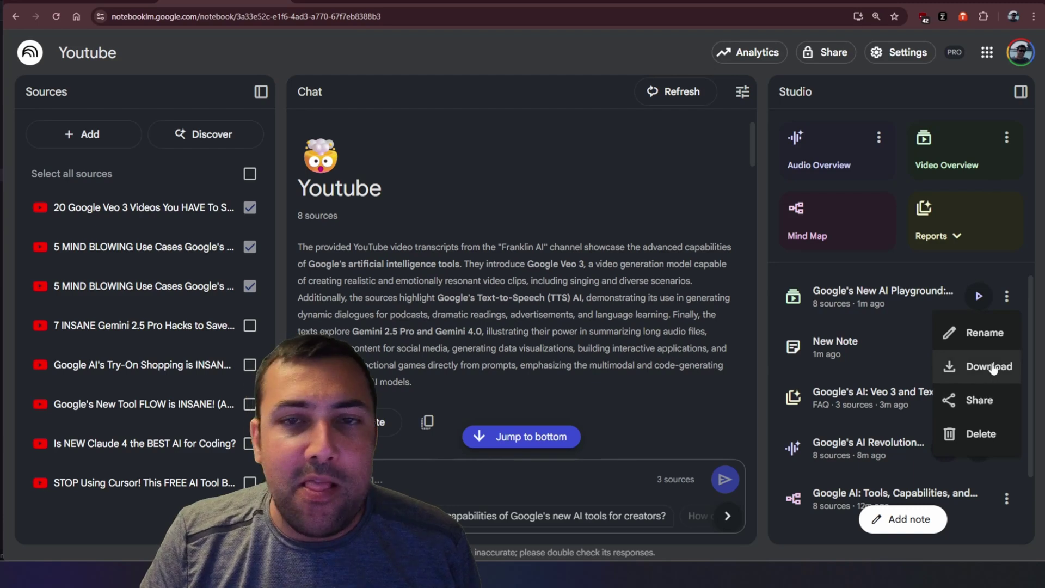
pyautogui.click(980, 334)
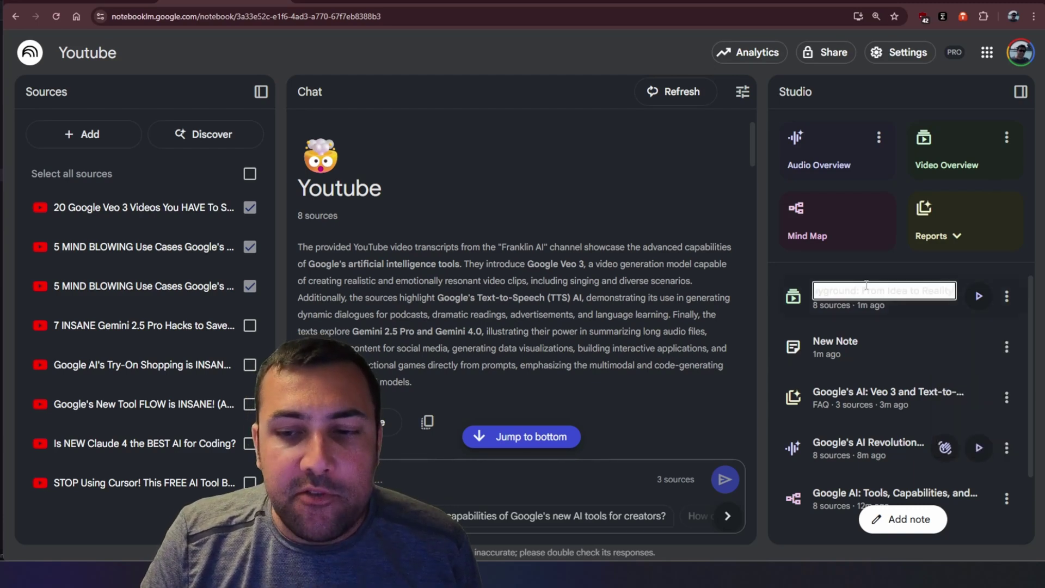